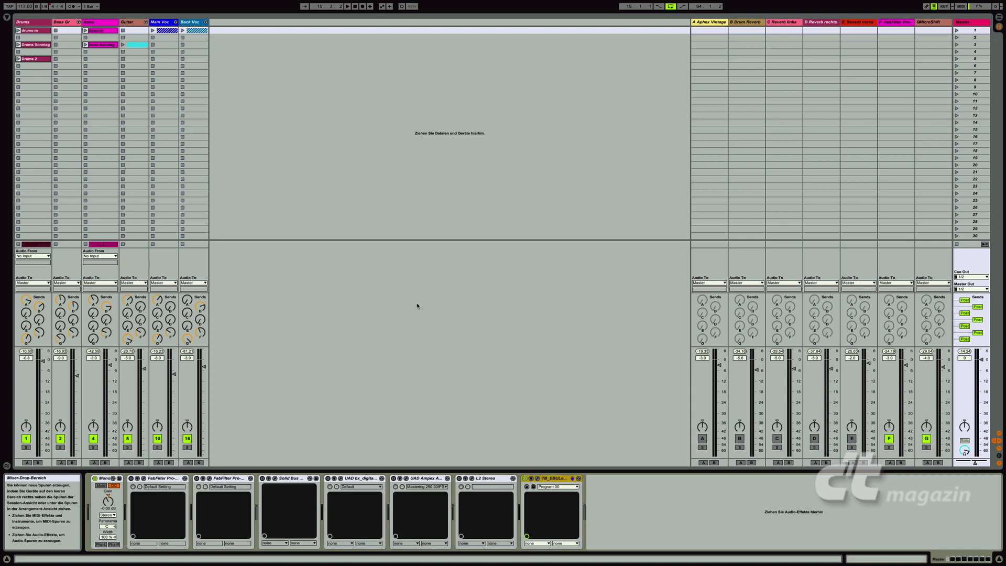
Start playback of the mix and show the tracks inside the Guitar group, folding the group up again
key("space")
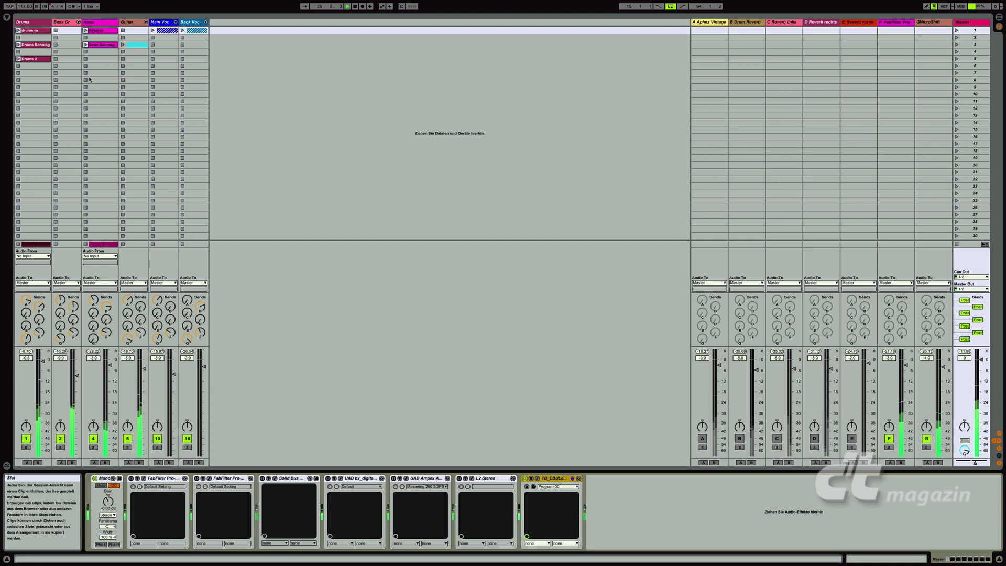
left_click(147, 23)
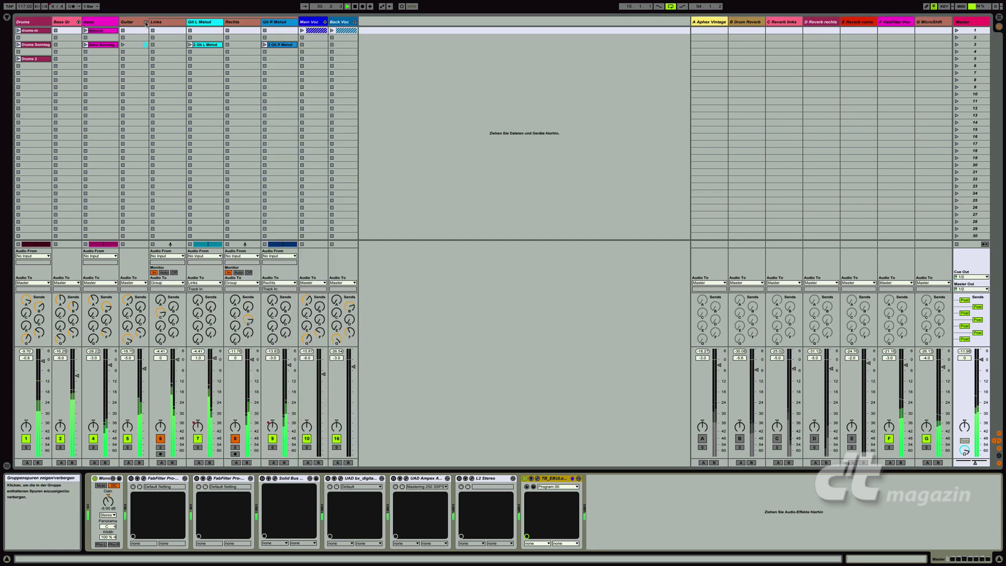
left_click(147, 22)
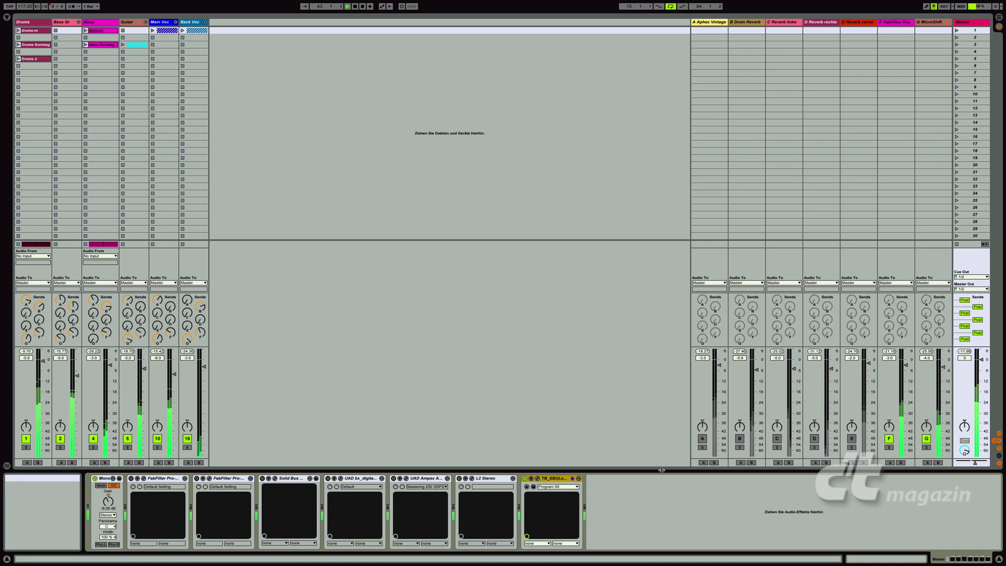
Activate return track A with the Aphex Vintage Exciter, review the plug-in's settings and close its window
left_click(702, 439)
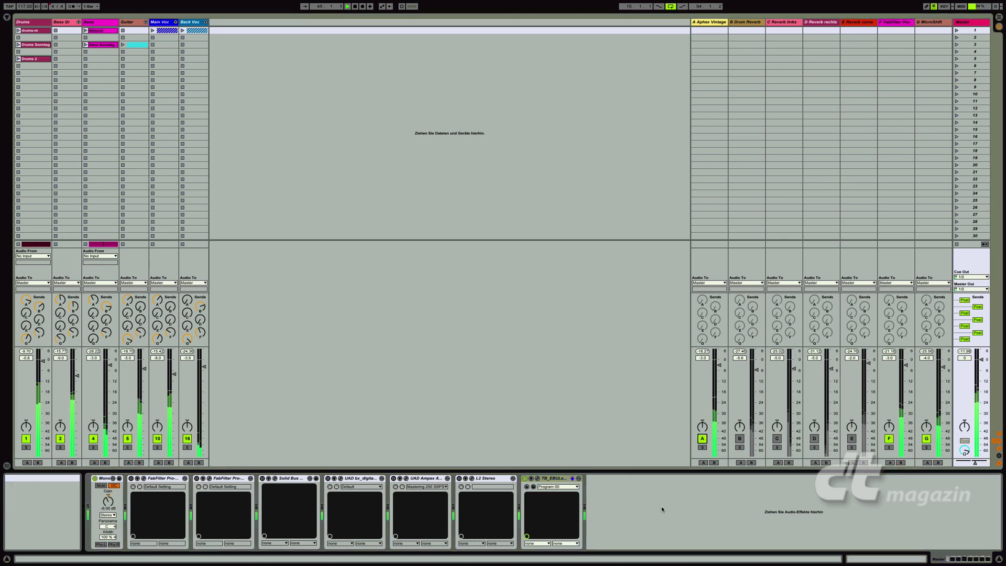
left_click(707, 37)
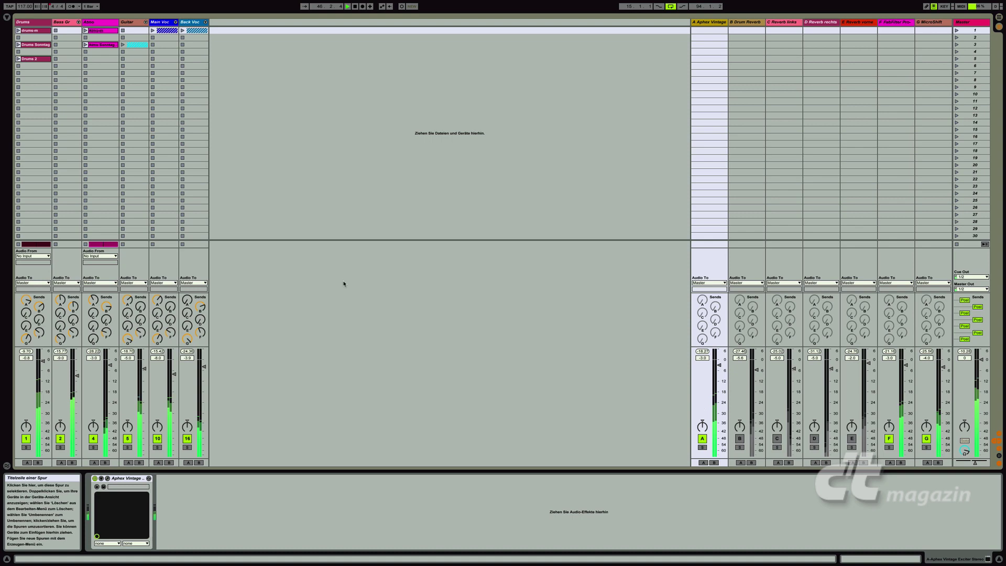
left_click(107, 479)
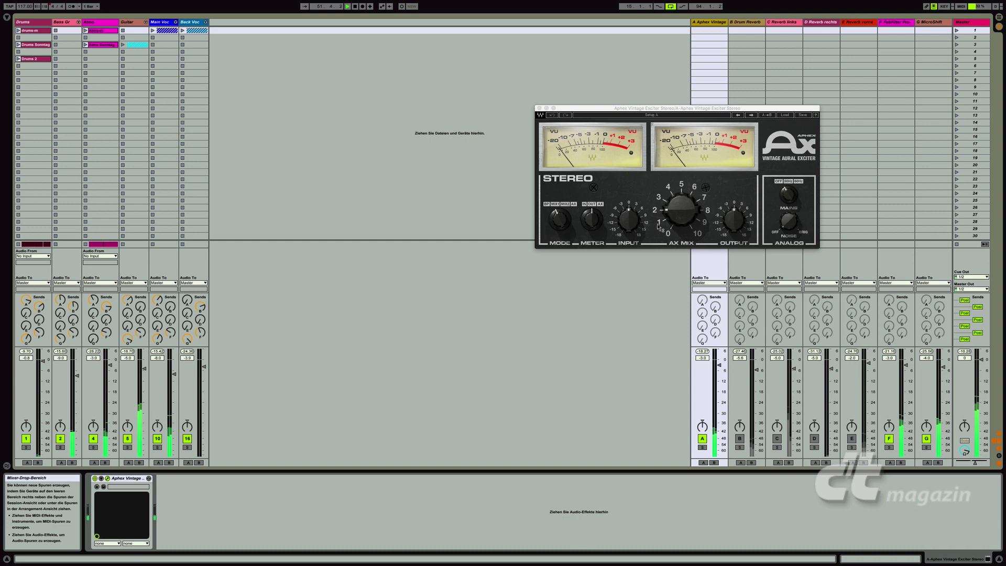
mouse_move(661, 210)
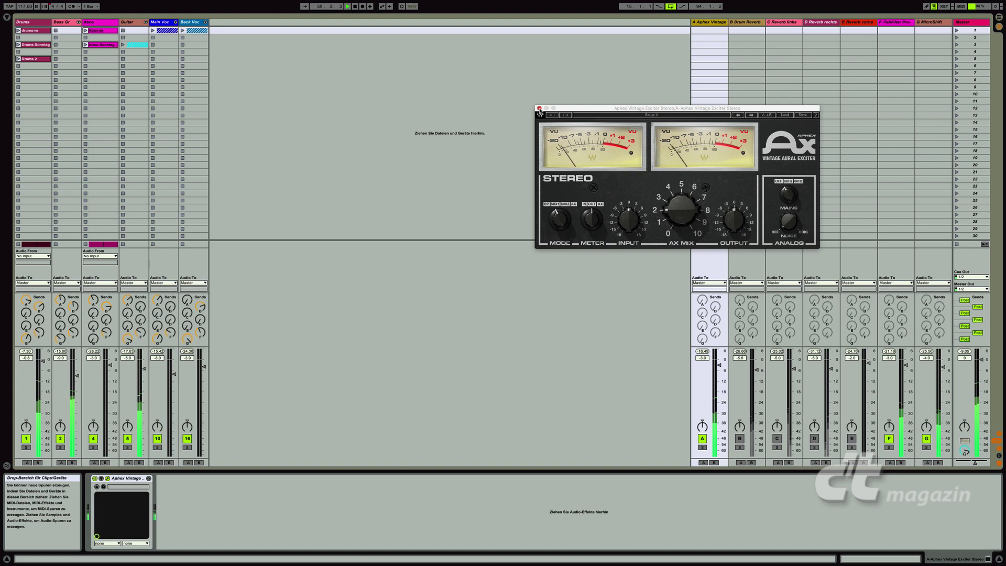
left_click(539, 109)
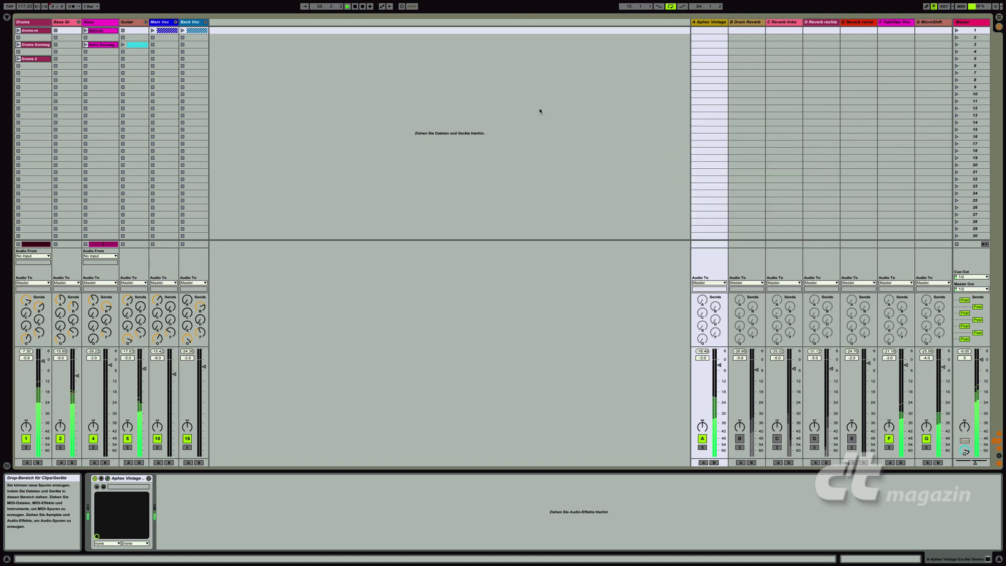
Activate the four reverb return tracks B, C, D and E
left_click(739, 439)
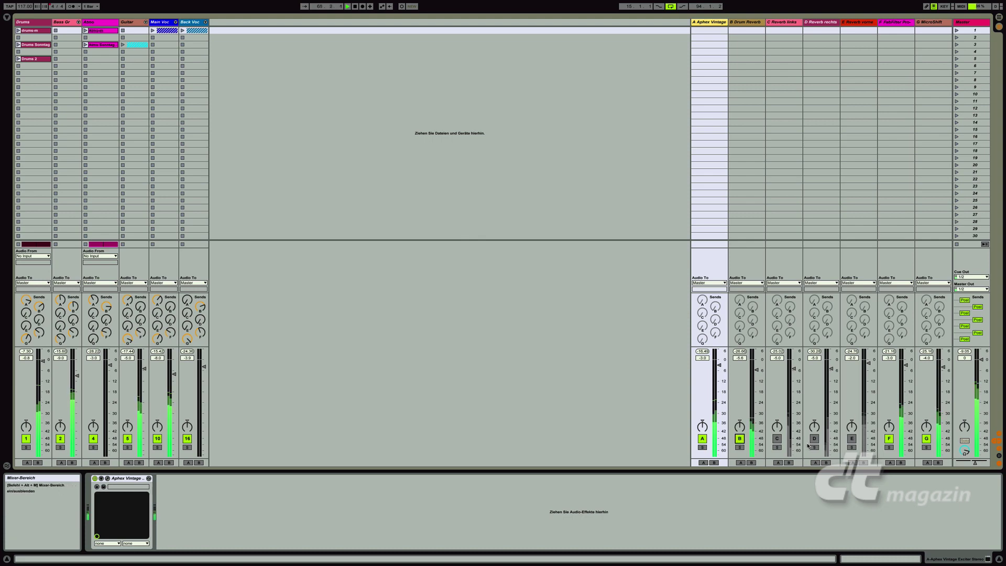
left_click(777, 439)
left_click(777, 439)
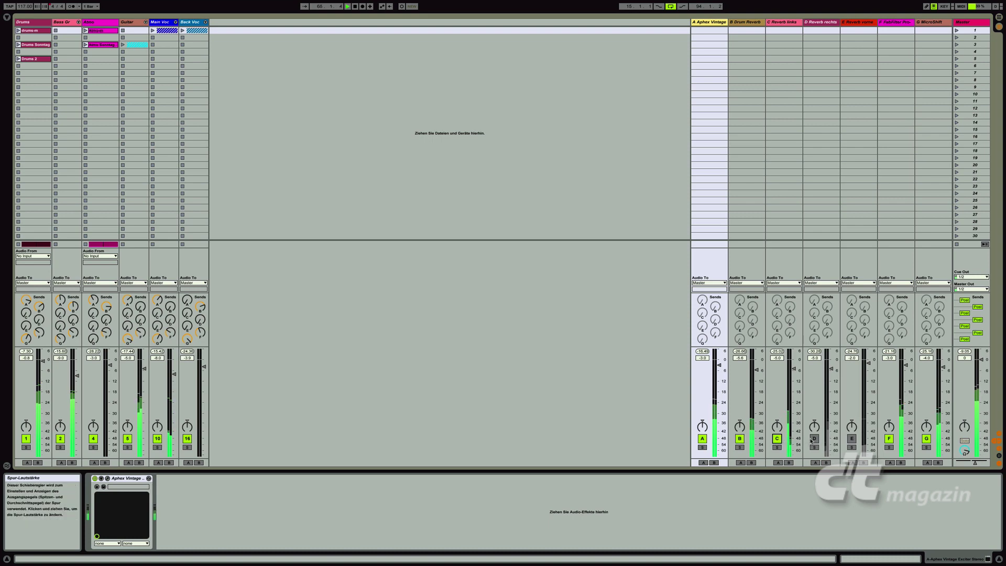
left_click(815, 439)
left_click(852, 439)
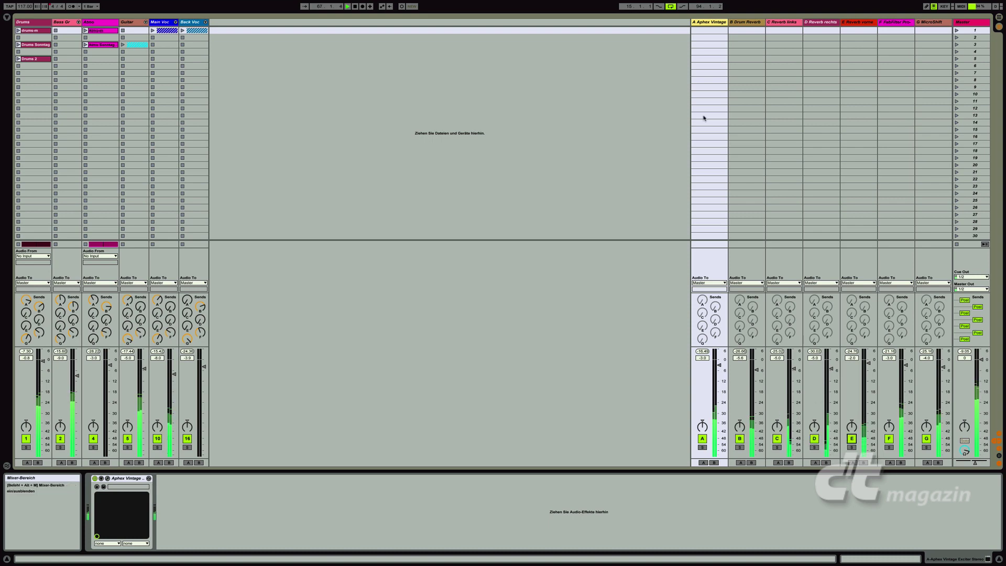
Examine the HOFA IQ-Reverb on the Drum Reverb return, including its room position view, and close the plug-in
left_click(747, 24)
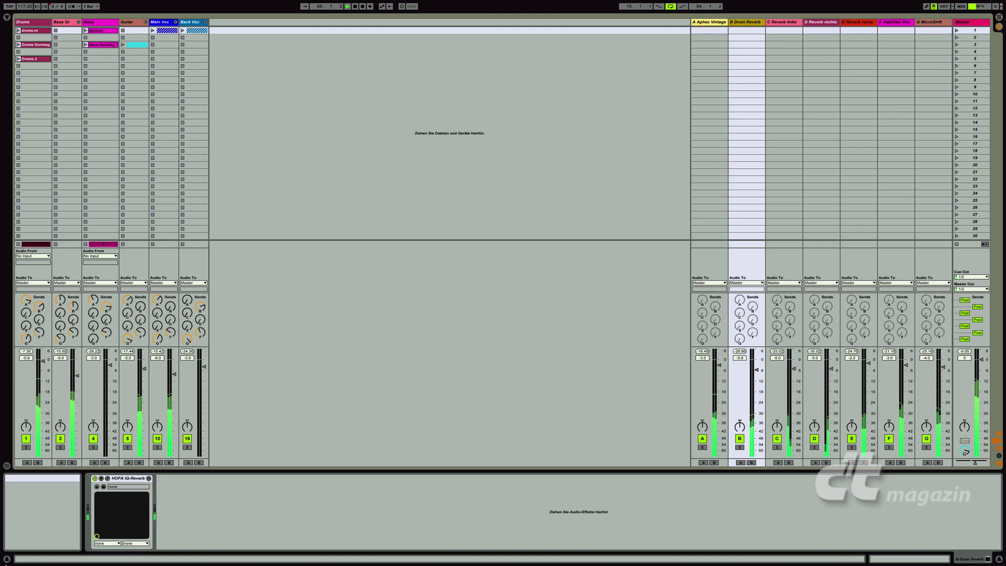
left_click(107, 478)
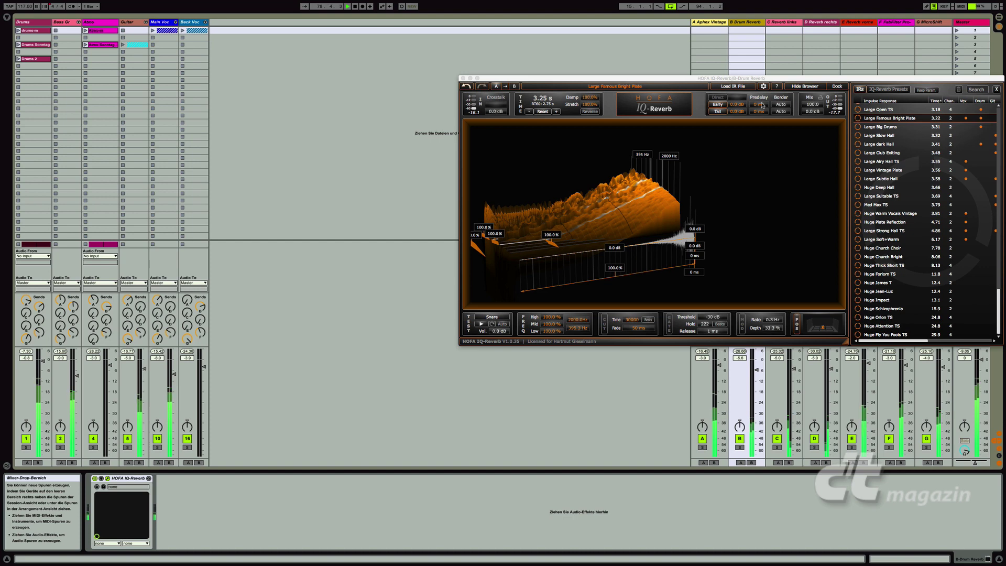
left_click(811, 324)
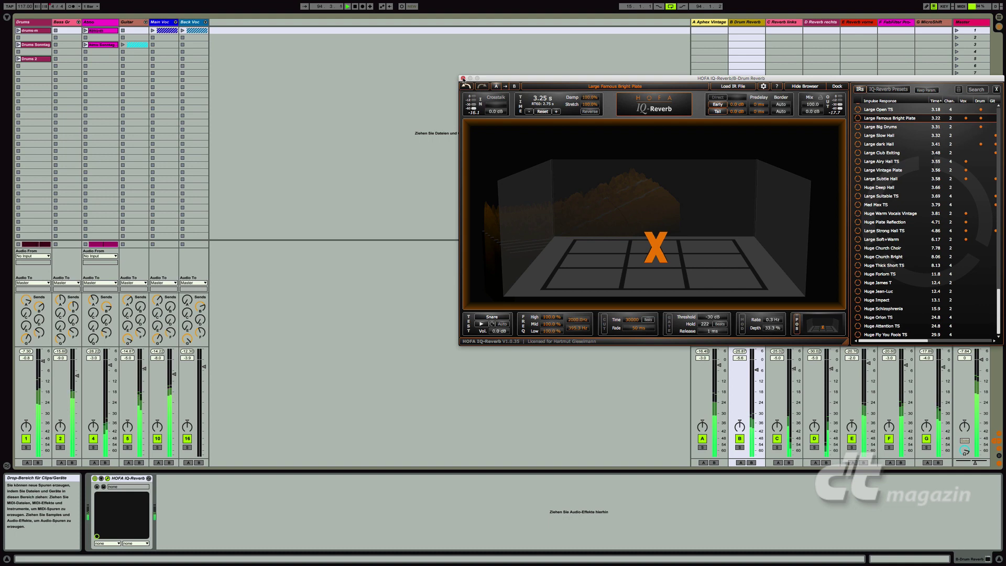
left_click(464, 79)
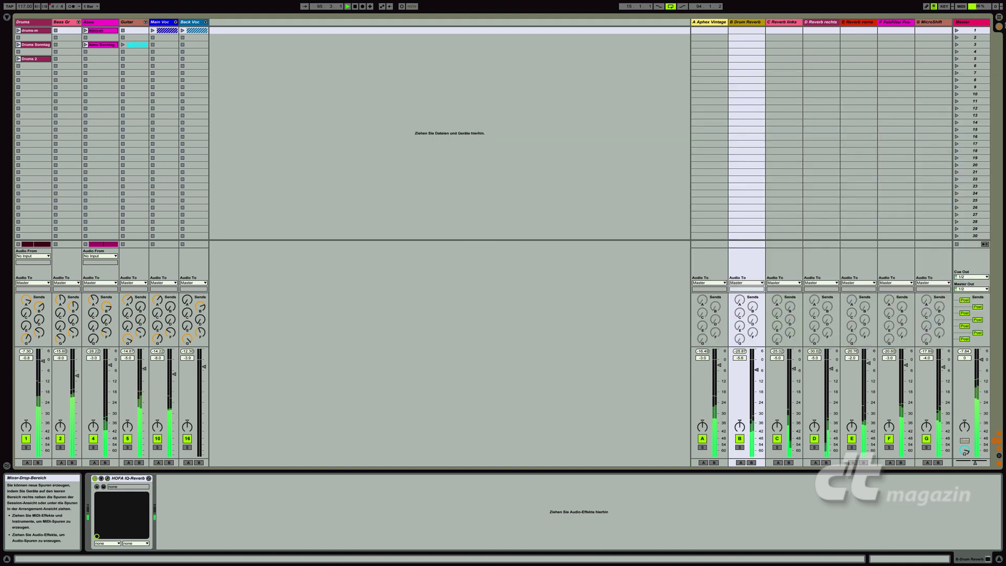
Enable the FabFilter Pro-Q 2 equalizer on the Master track, inspect its curve and close its window
left_click(967, 22)
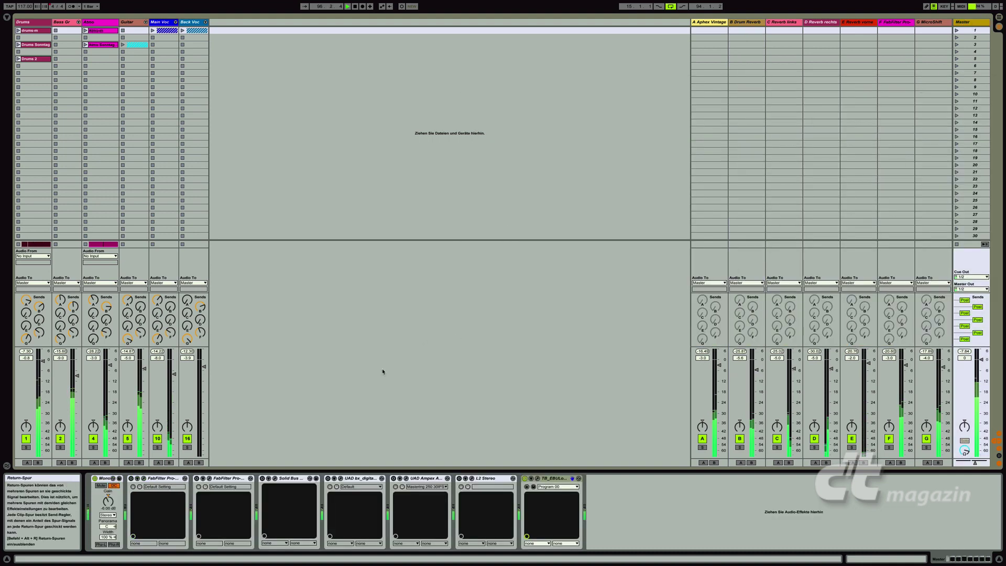
left_click(144, 479)
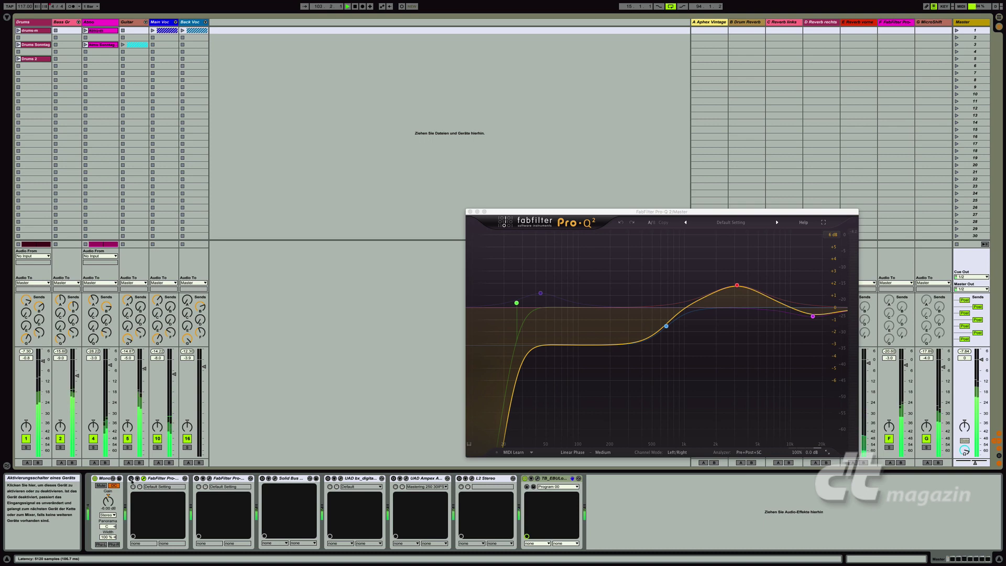
left_click(131, 478)
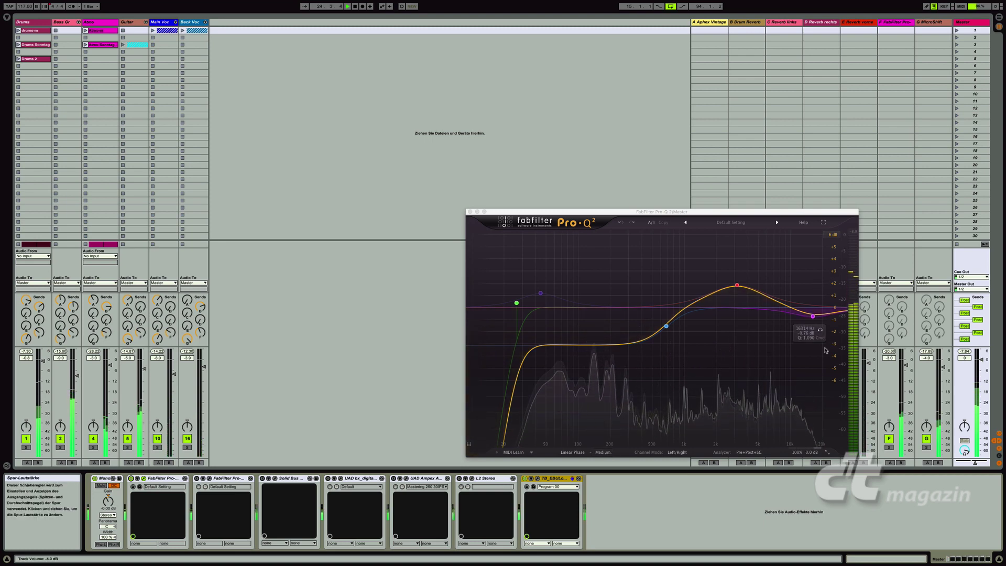
left_click(469, 212)
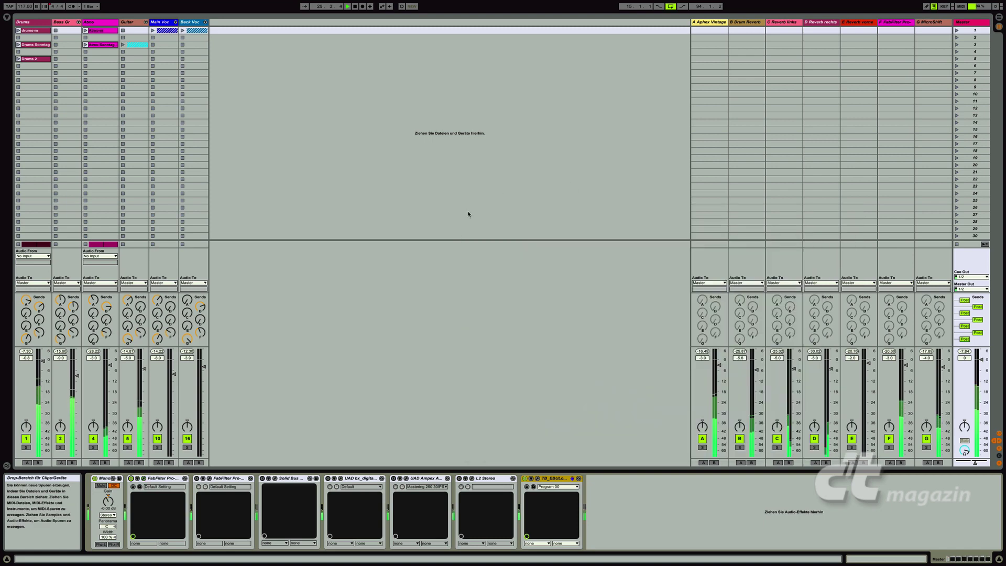
Enable the FabFilter Pro-MB multiband compressor on the Master track, watch its band reduction and close its window
left_click(209, 479)
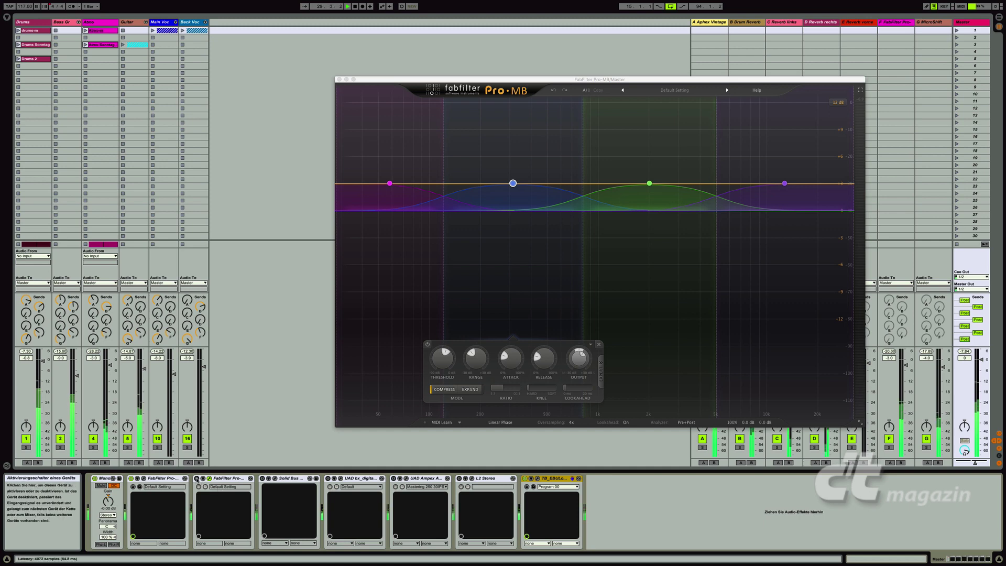
left_click(197, 479)
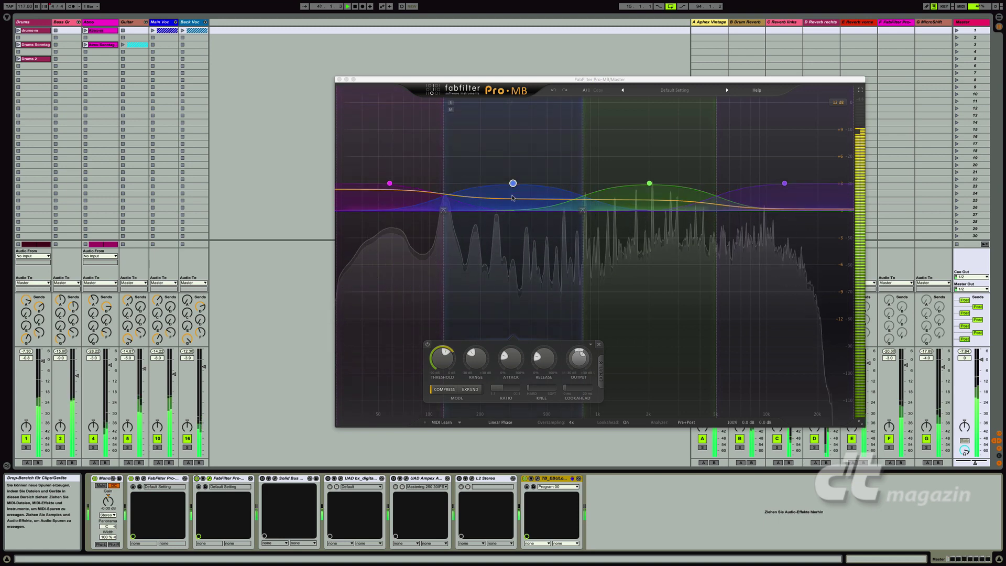
mouse_move(514, 187)
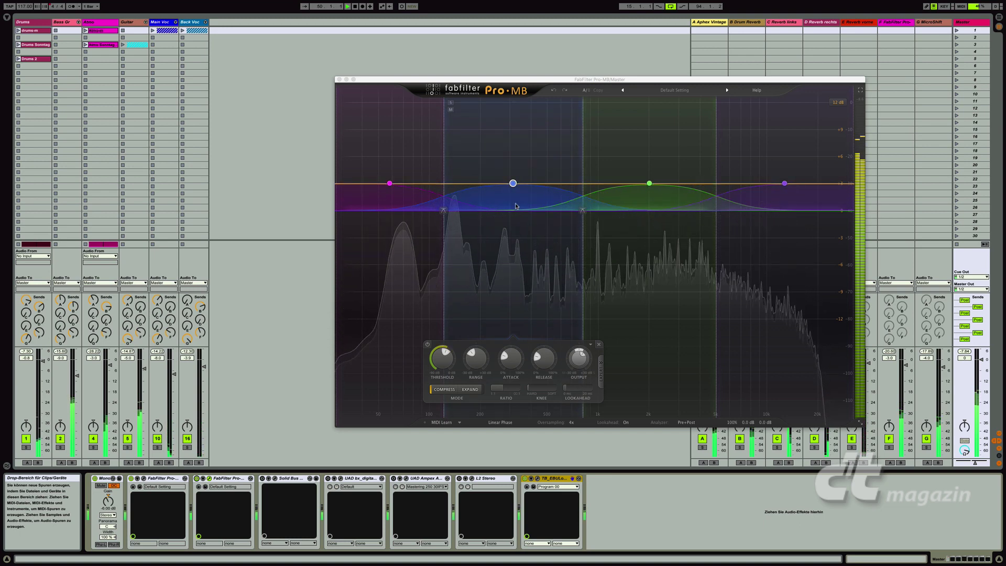
mouse_move(512, 209)
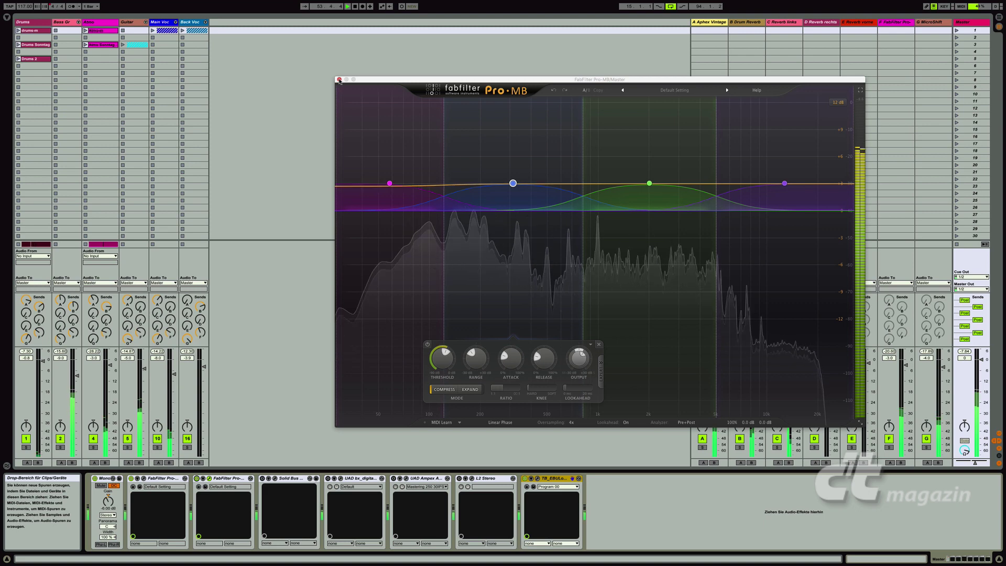
left_click(339, 80)
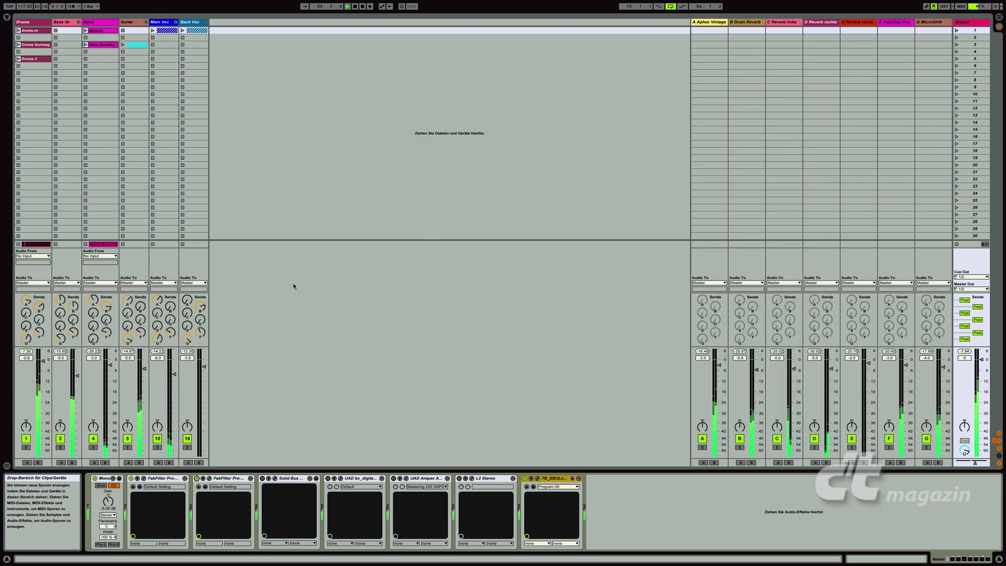
Enable the Solid Bus Comp on the Master track with its interface open, and close the plug-in window
left_click(275, 479)
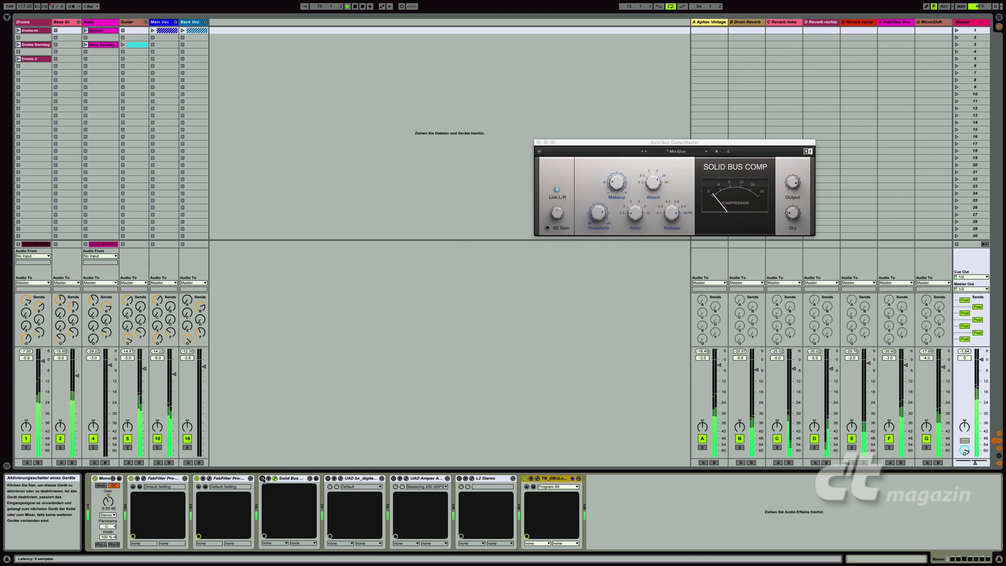
left_click(263, 478)
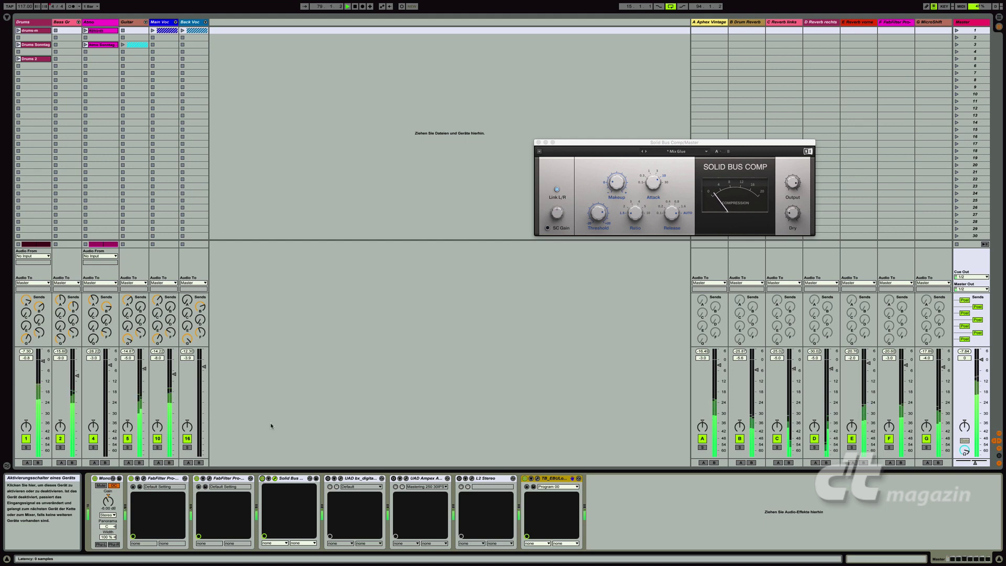
left_click(539, 143)
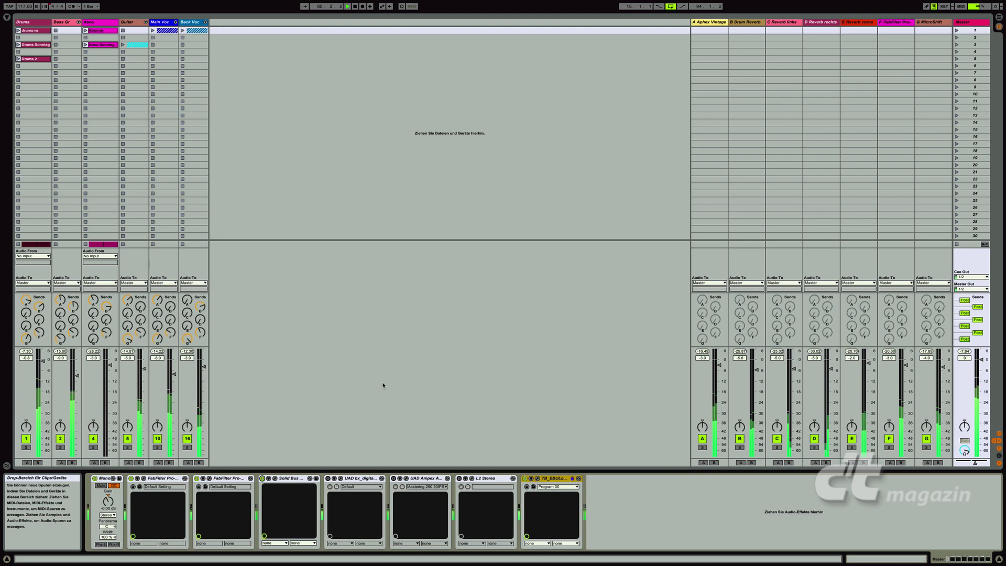
Enable the UAD bx_digital V3 equalizer on the Master track and compare setting B against setting A, ending on A
left_click(341, 478)
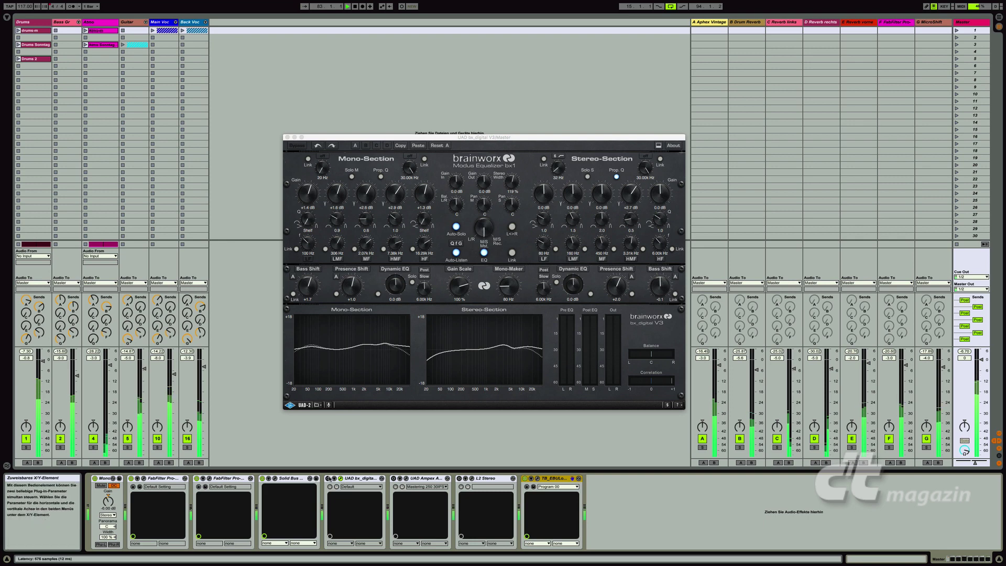
left_click(328, 478)
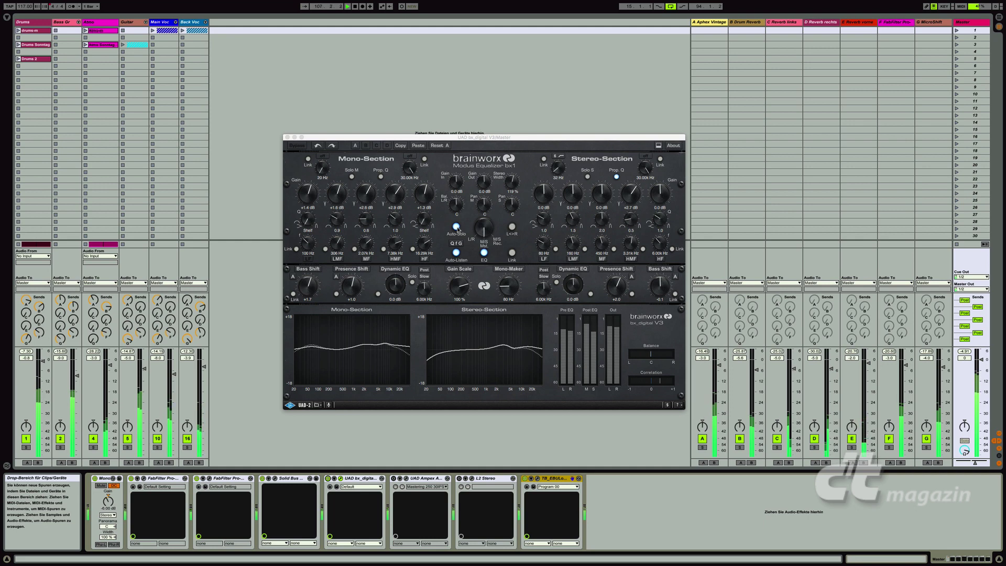
left_click(367, 147)
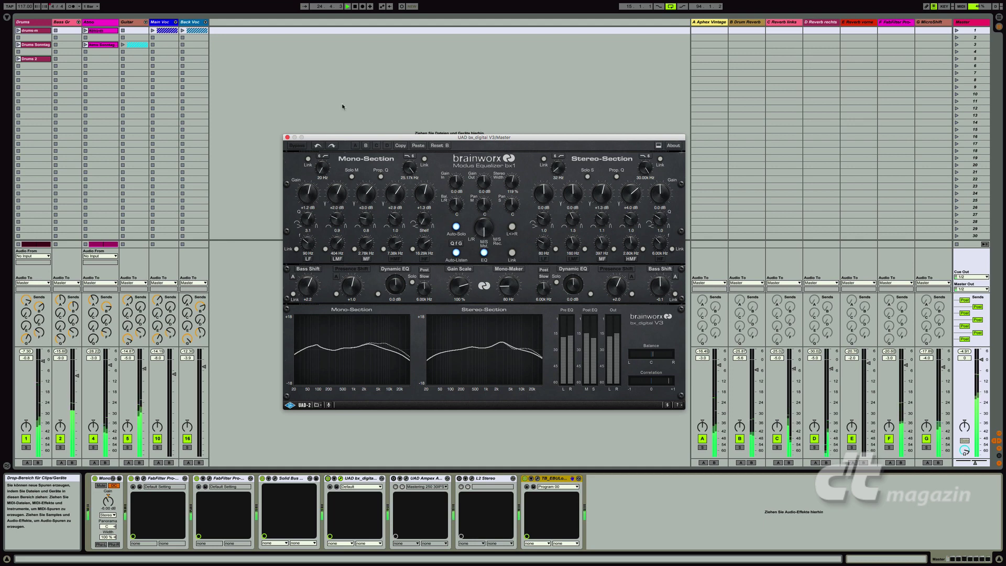
left_click(355, 145)
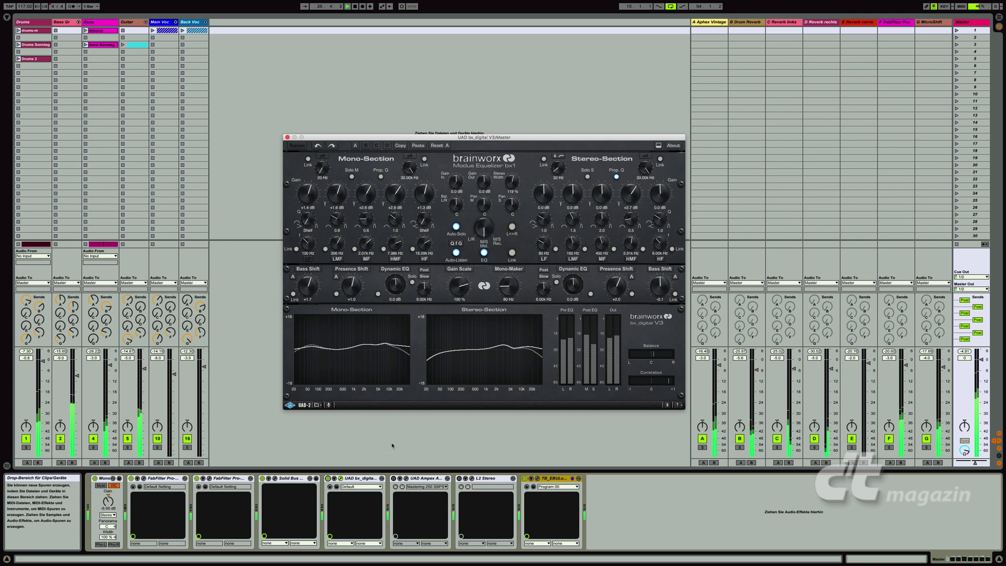
Bypass the bx_digital V3 equalizer for comparison, switch it back in and close its window
left_click(296, 146)
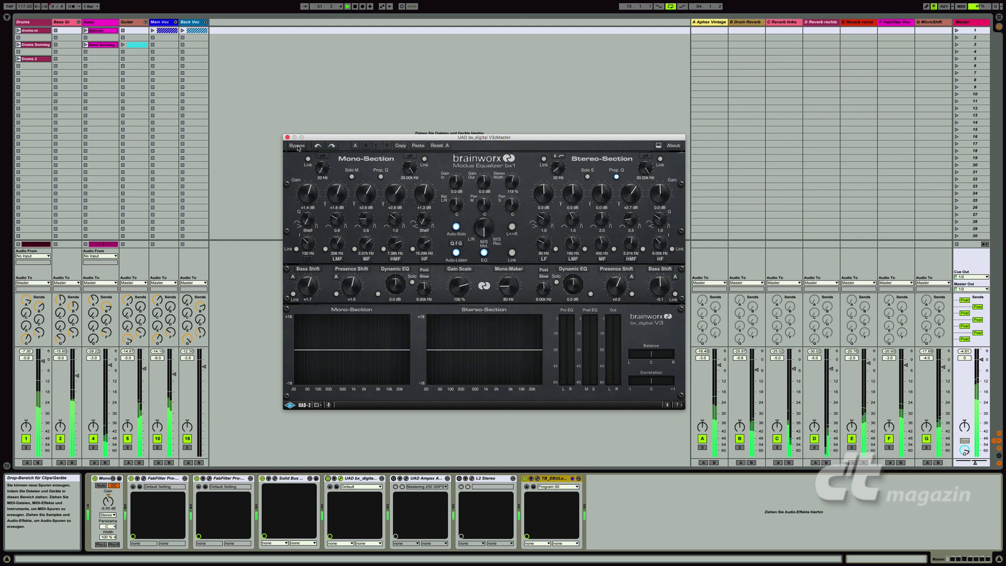
left_click(297, 147)
left_click(287, 137)
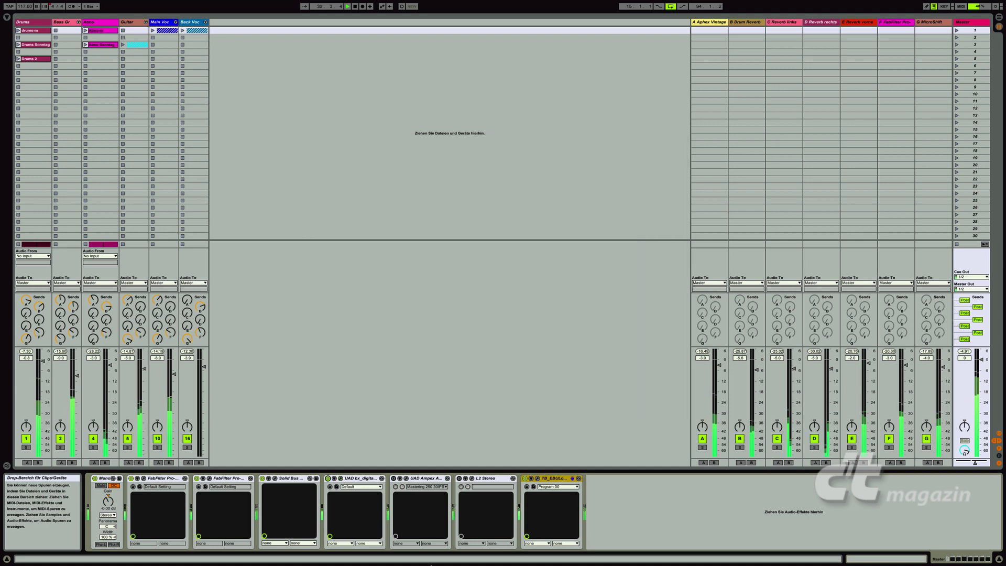
Activate the UAD Ampex ATR-102 tape machine on the Master track, go over its tape options and close its window
left_click(406, 478)
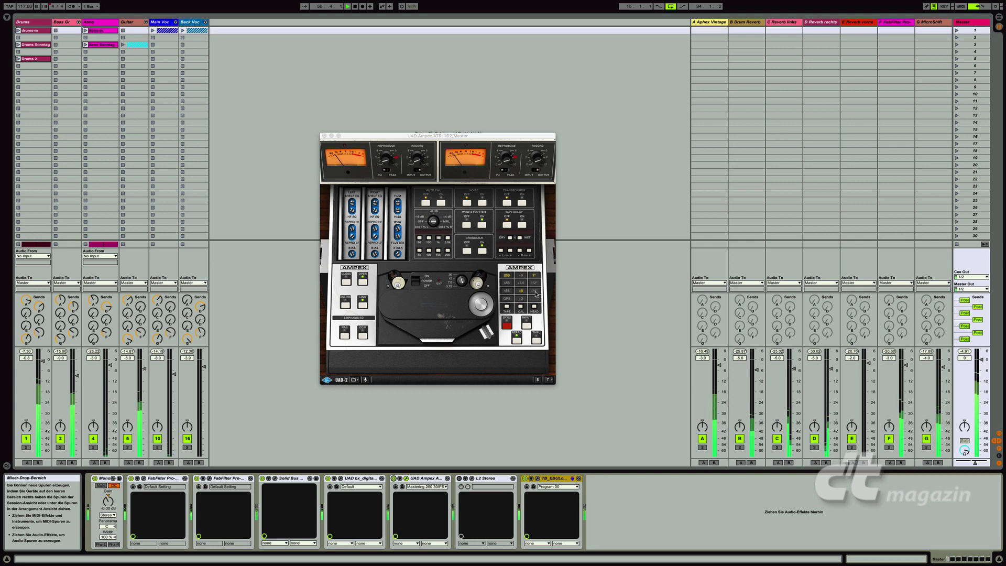
left_click(535, 292)
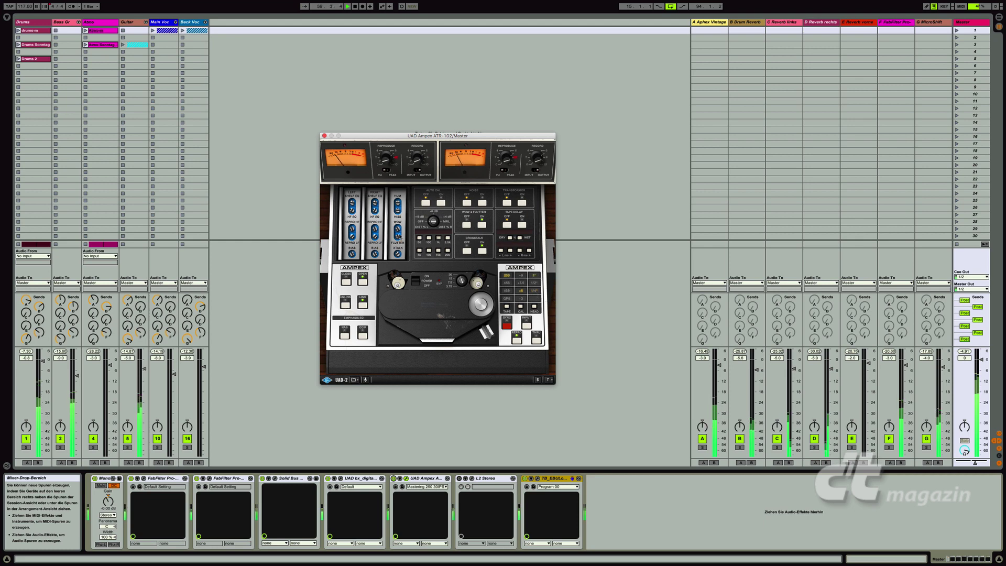
left_click(325, 136)
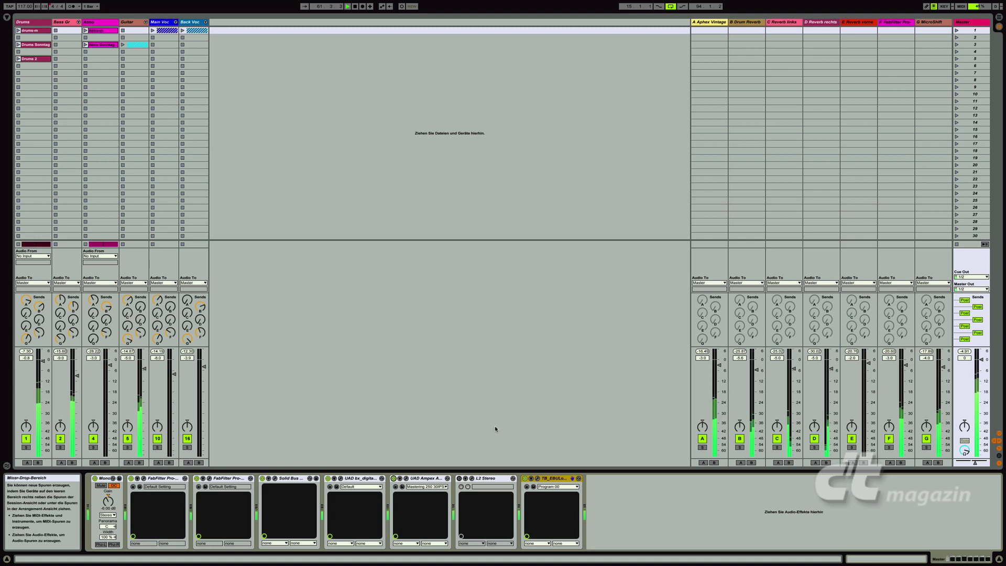
Enable the L2 Ultramaximizer on the Master track, and open the TB_EBULoudness meter to reset its measurement
left_click(472, 478)
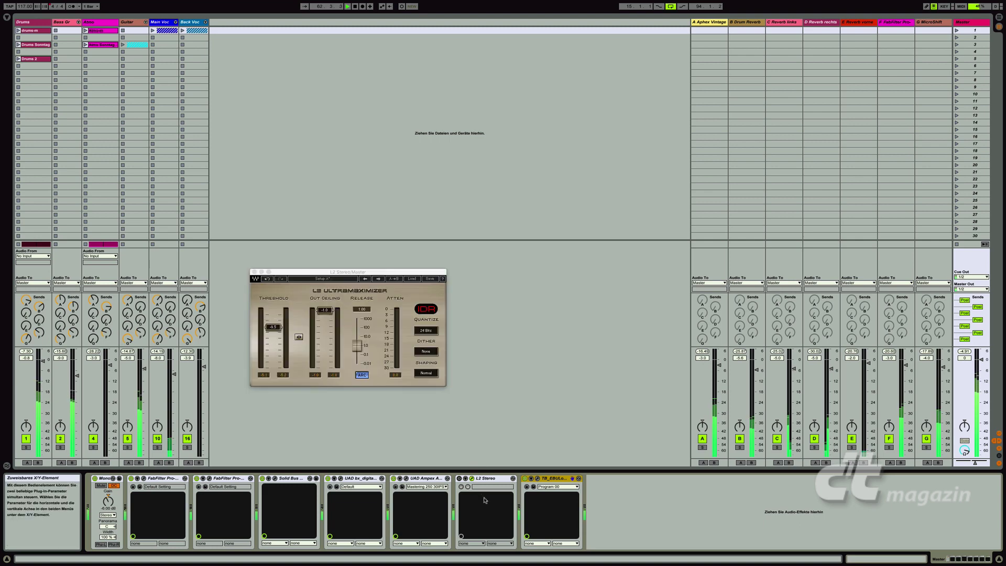
left_click(460, 478)
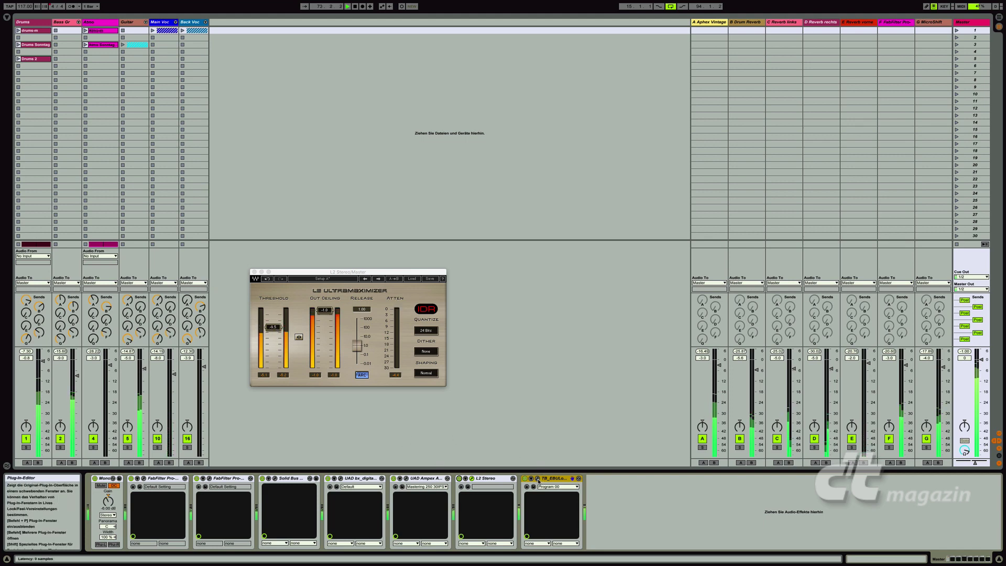
left_click(538, 479)
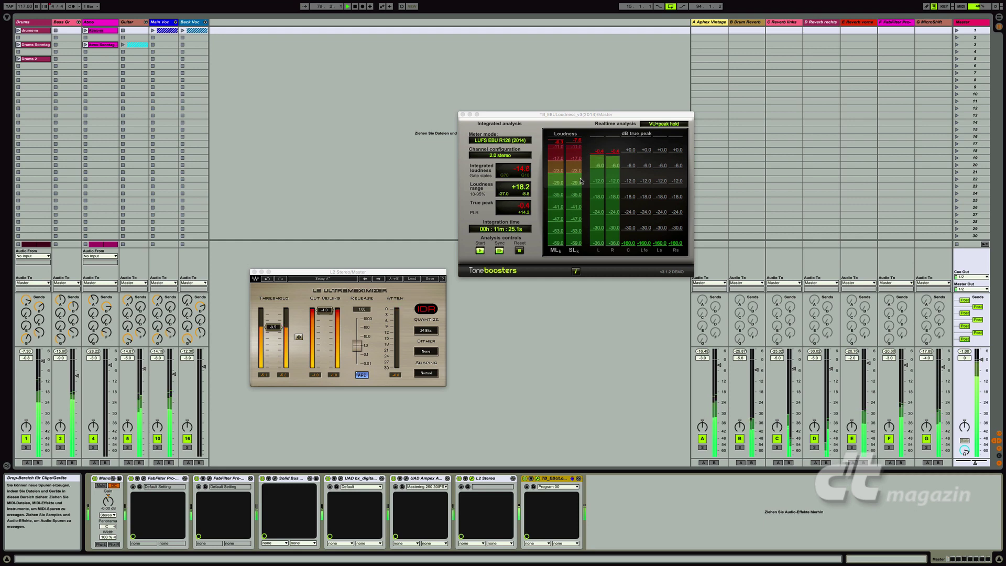
left_click(519, 251)
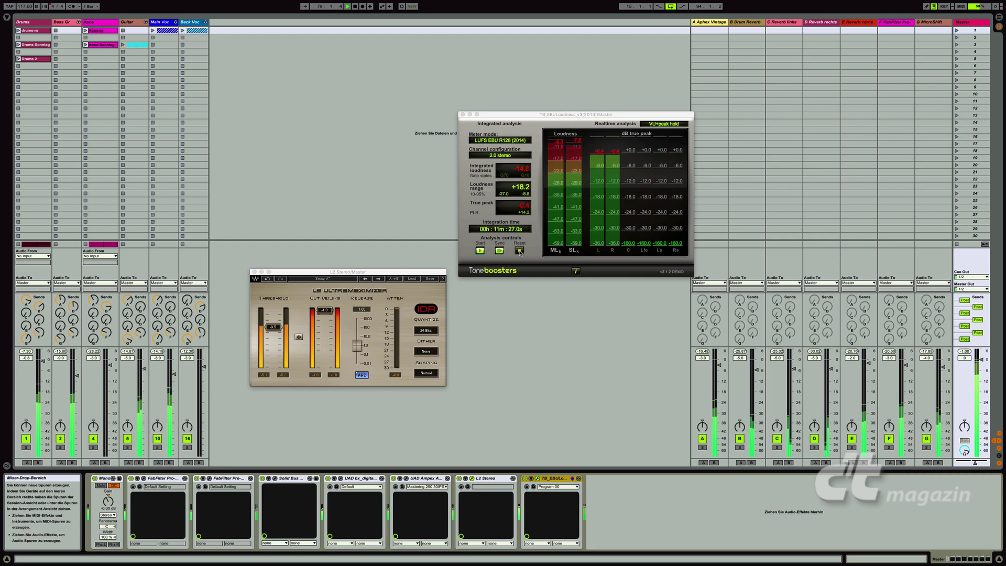